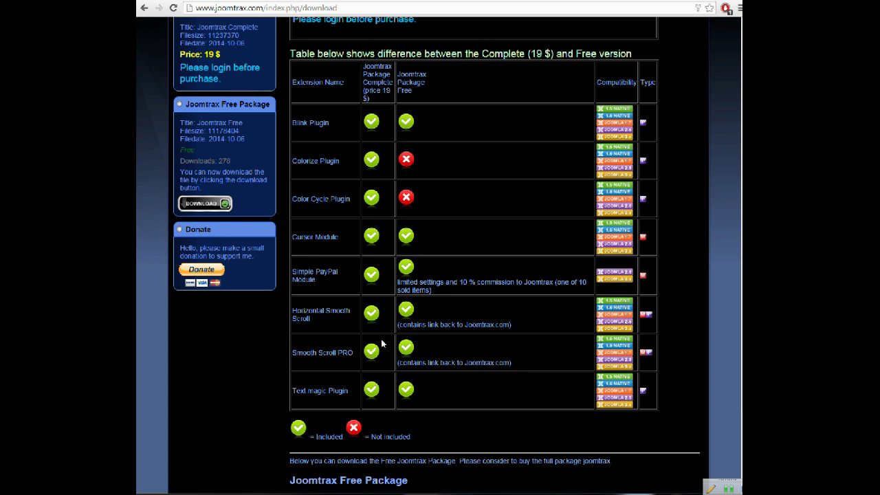
- Download the Joomtrax Free Package from the bottom of the extension comparison page
scroll(383, 343, "down", 1)
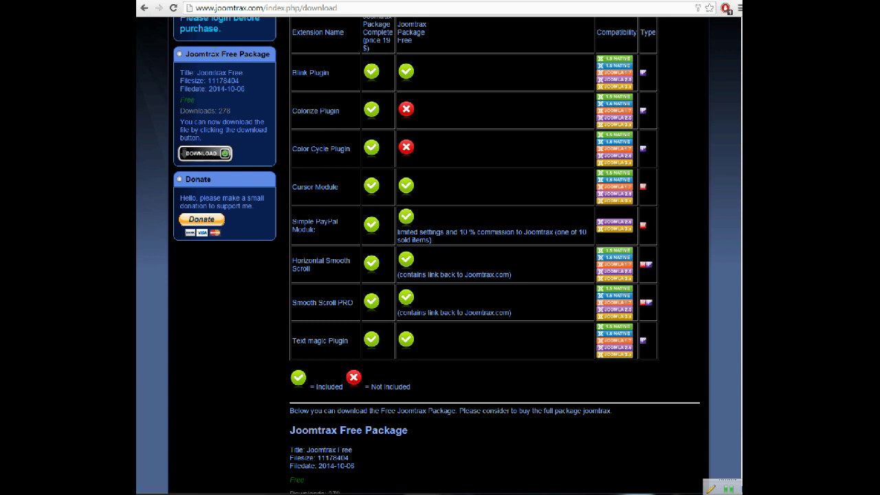
scroll(562, 282, "down", 2)
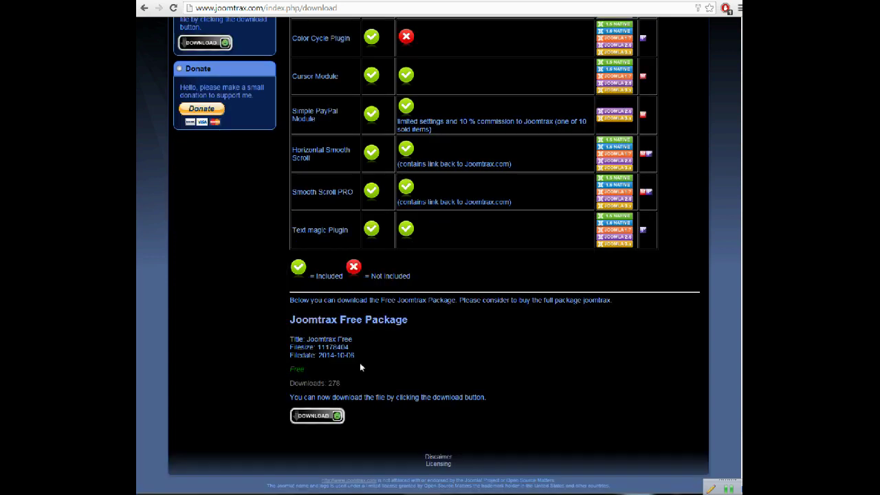
left_click(312, 421)
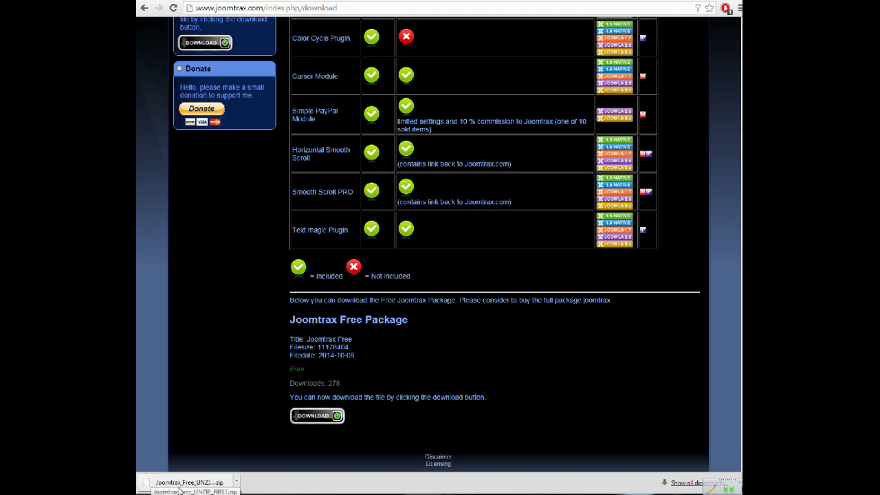
- Show the downloaded Joomtrax_Free_UNZIP_FIRST.zip in its folder and extract it with 7-Zip into a folder of the same name
left_click(236, 484)
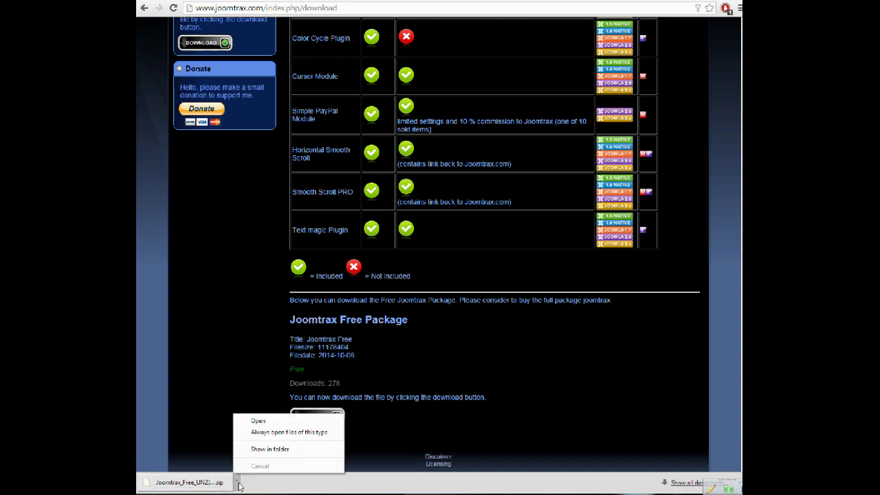
left_click(267, 456)
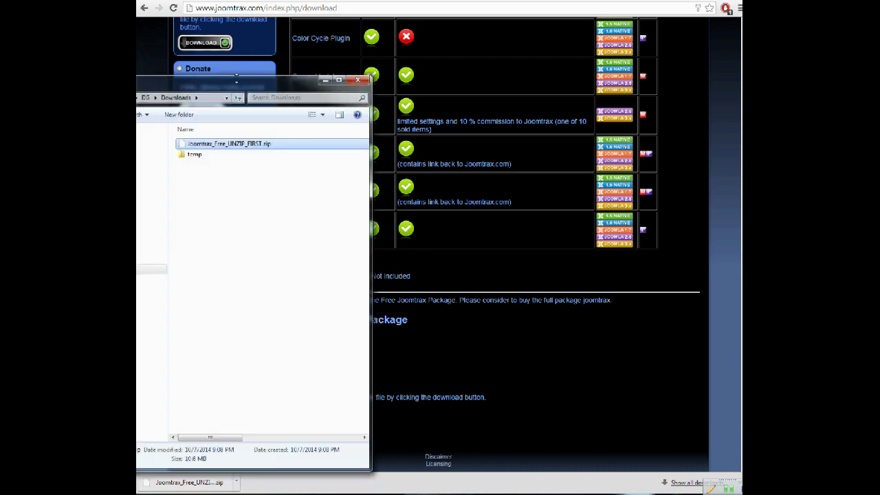
right_click(213, 147)
mouse_move(232, 163)
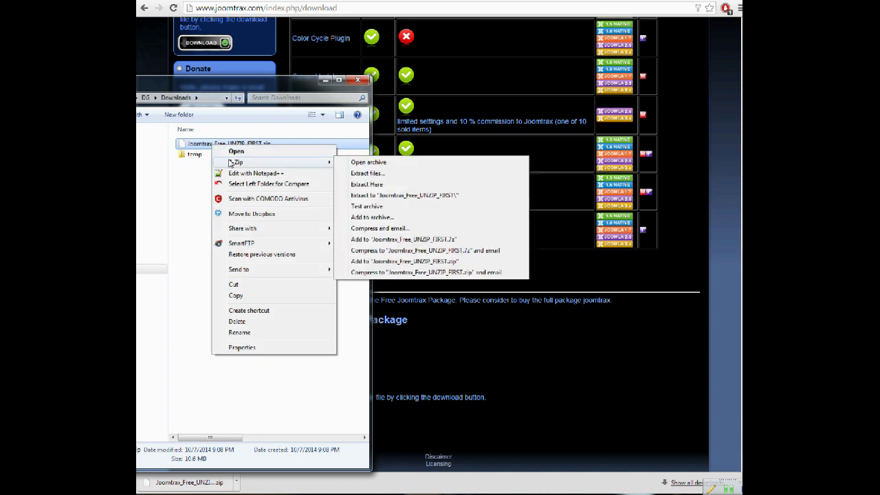
left_click(374, 196)
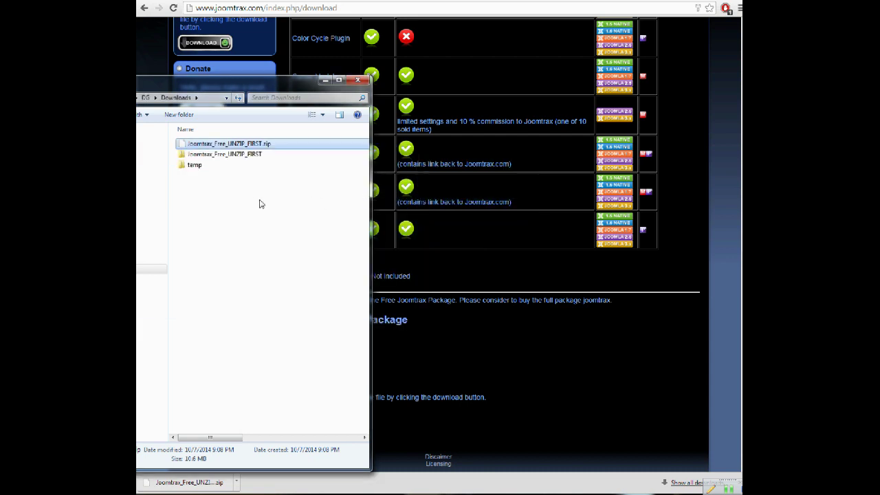
- Look through the extracted Joomtrax_Free_UNZIP_FIRST folder, including the Joomla25 packages in older_versions, and return to its top level
left_click(198, 160)
double_click(198, 160)
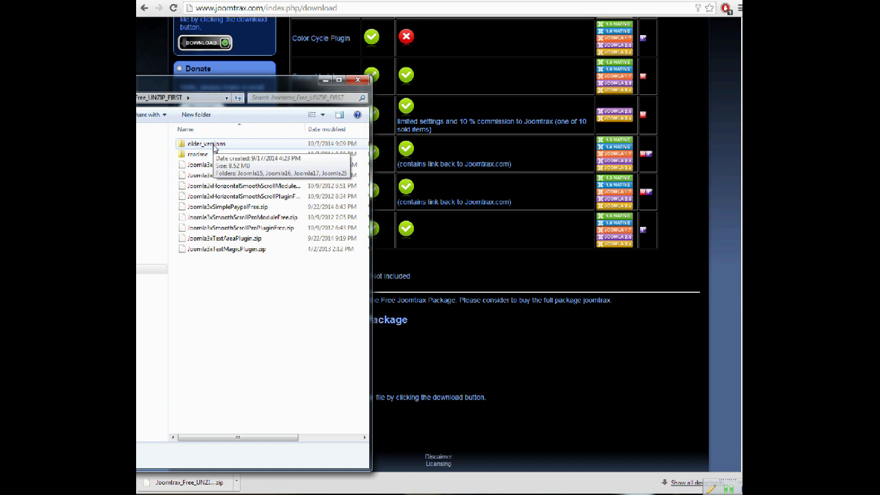
double_click(214, 148)
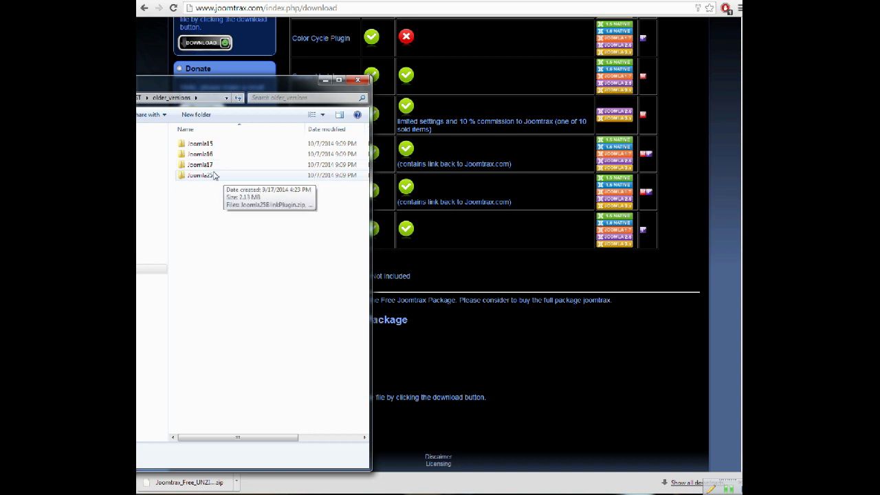
double_click(214, 176)
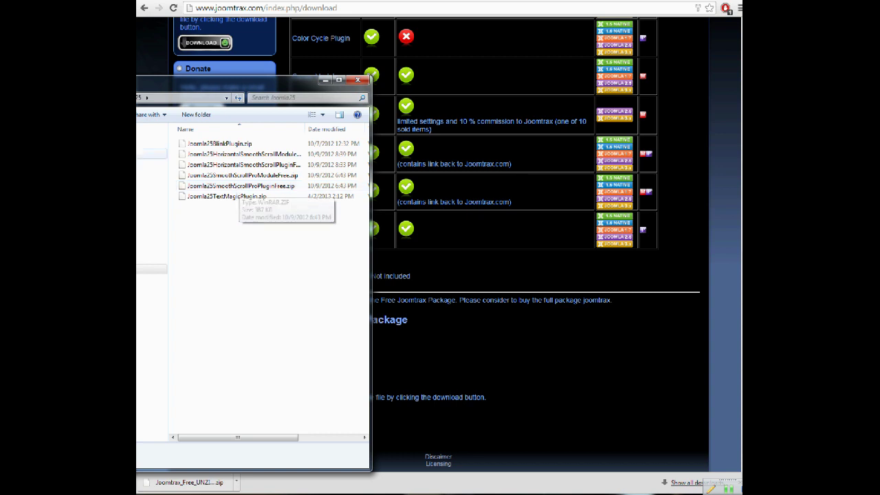
key("alt+Up")
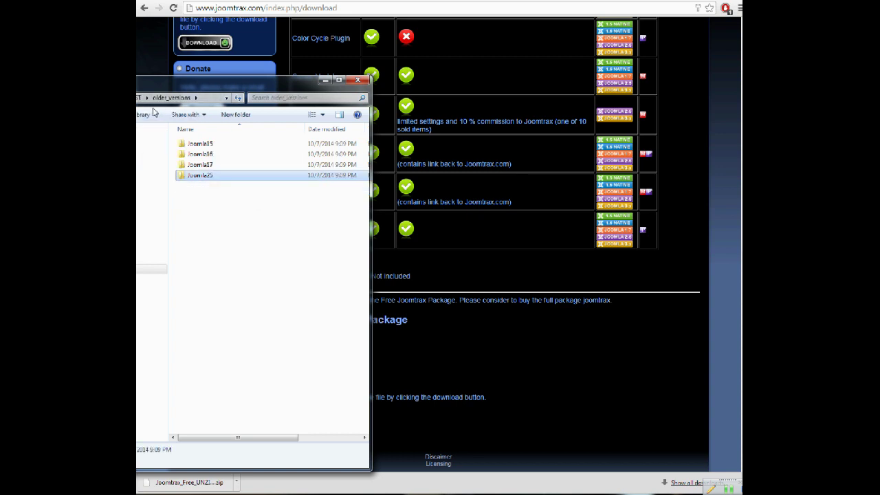
left_click(141, 97)
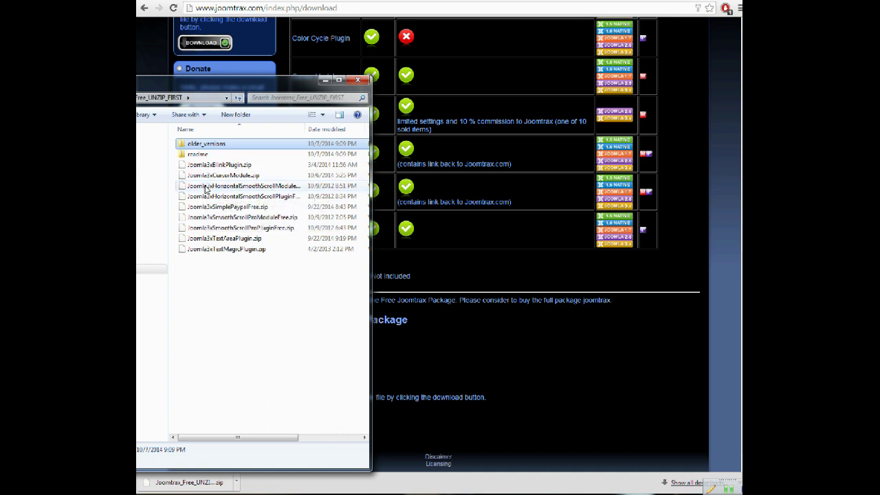
- Read ColorizePlugin_readme.txt in the package's readme folder and close it
double_click(199, 154)
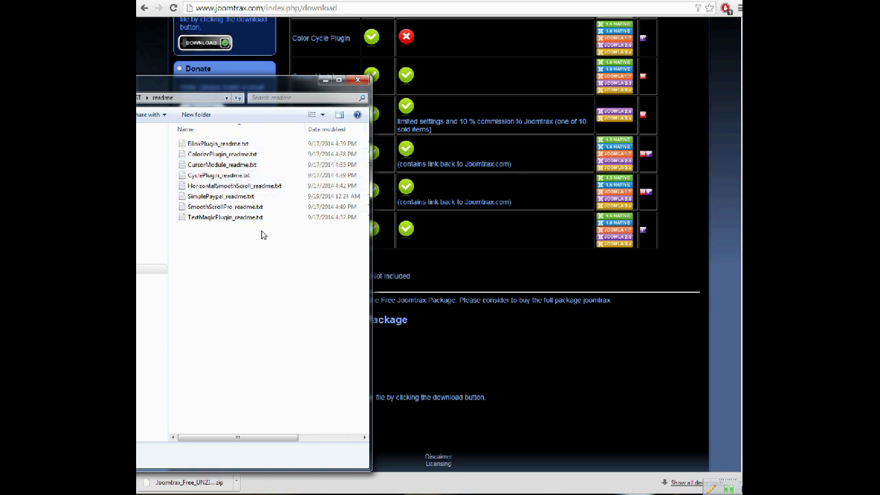
double_click(223, 156)
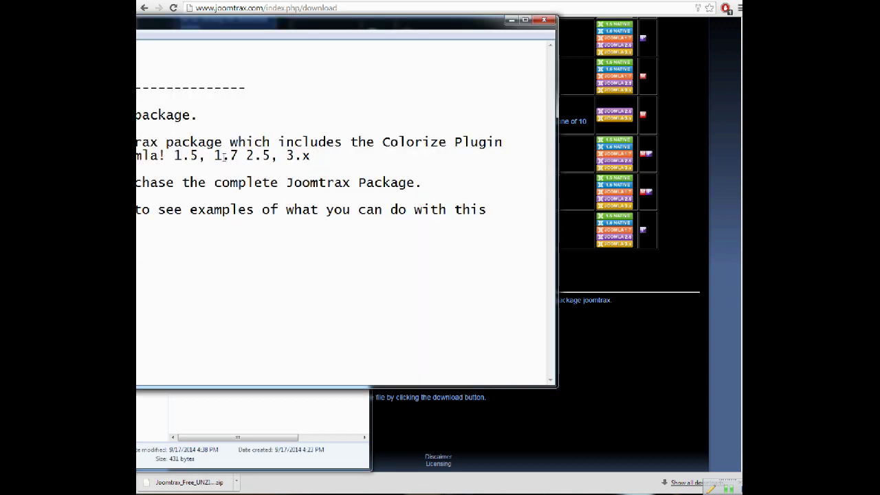
left_click_drag(144, 22, 376, 55)
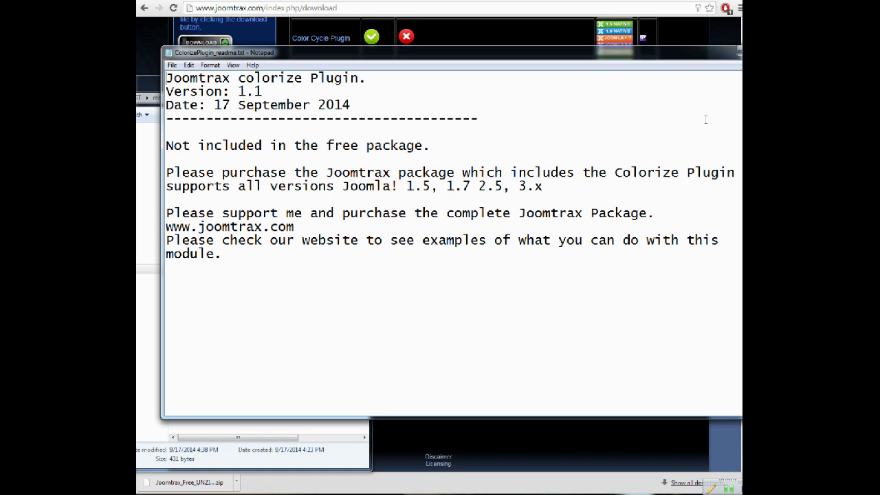
left_click_drag(681, 53, 516, 65)
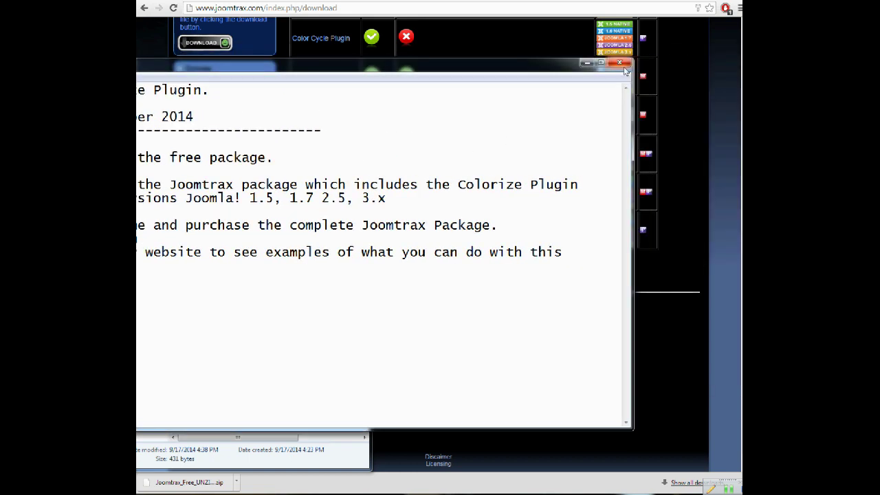
left_click(620, 63)
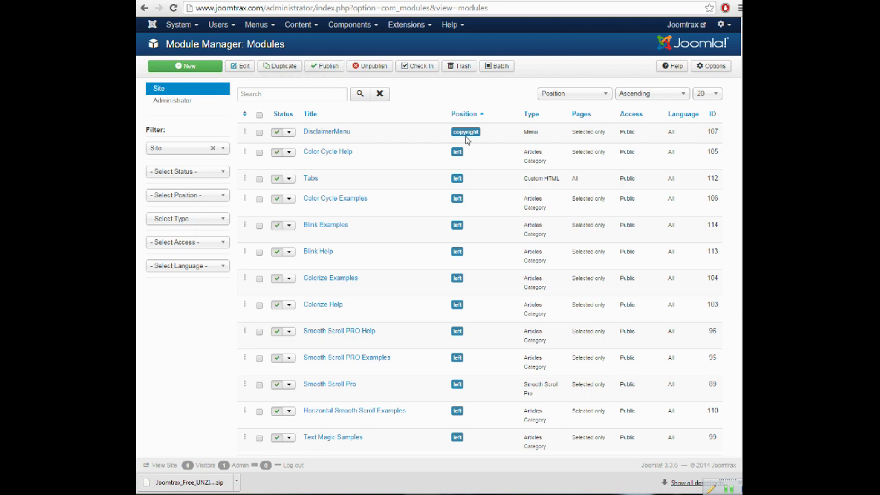
- In Joomla's Extension Manager, browse the package files in Downloads, Joomtrax_Free_UNZIP_FIRST, and leave the file selection without choosing one
left_click(412, 28)
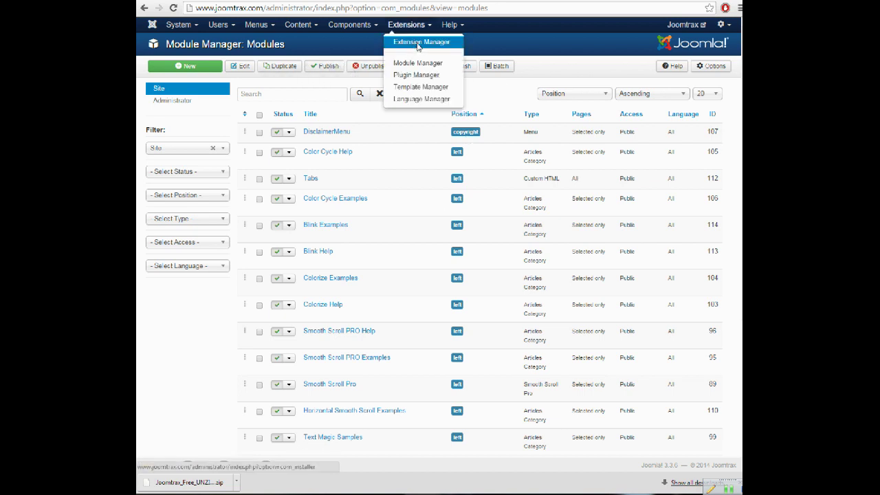
left_click(418, 44)
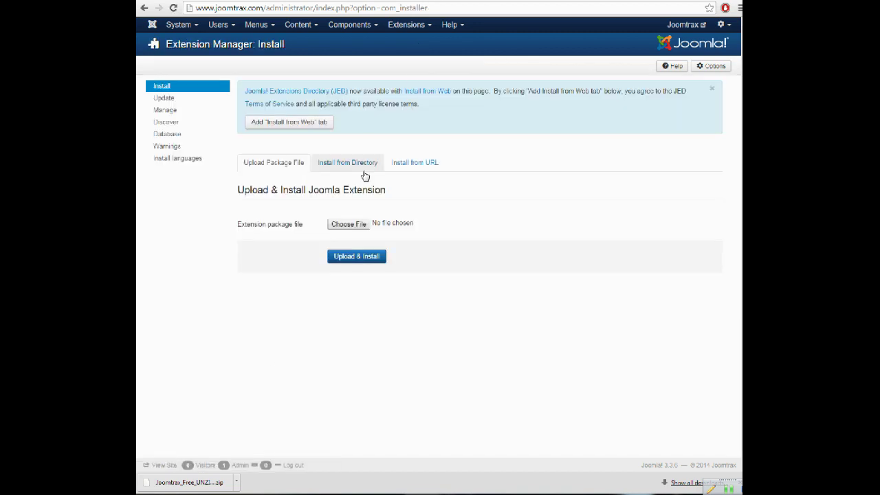
left_click(347, 225)
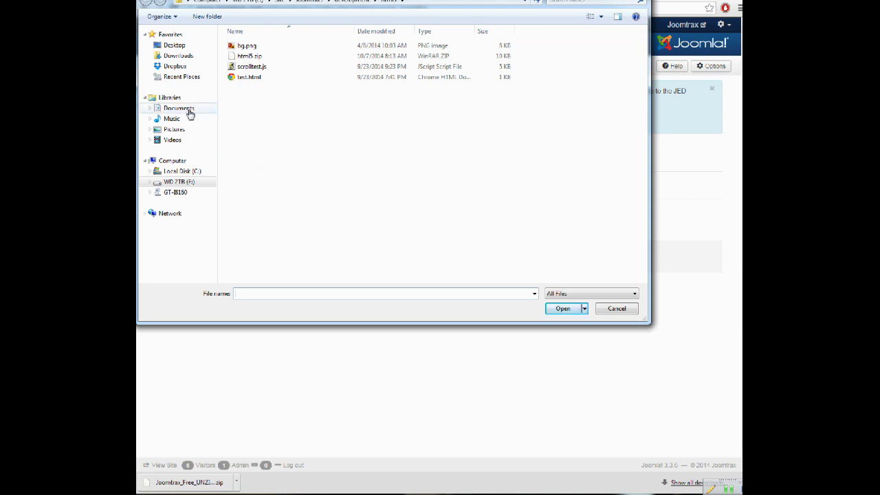
left_click(180, 57)
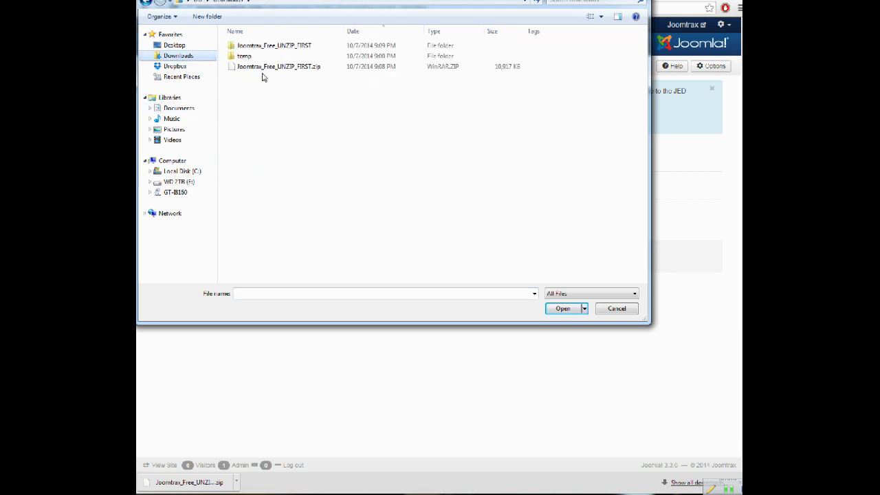
double_click(265, 46)
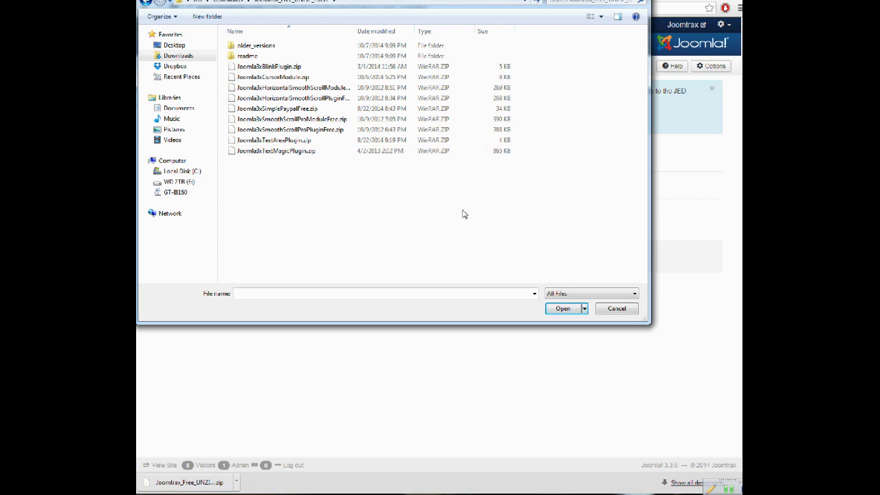
left_click(616, 309)
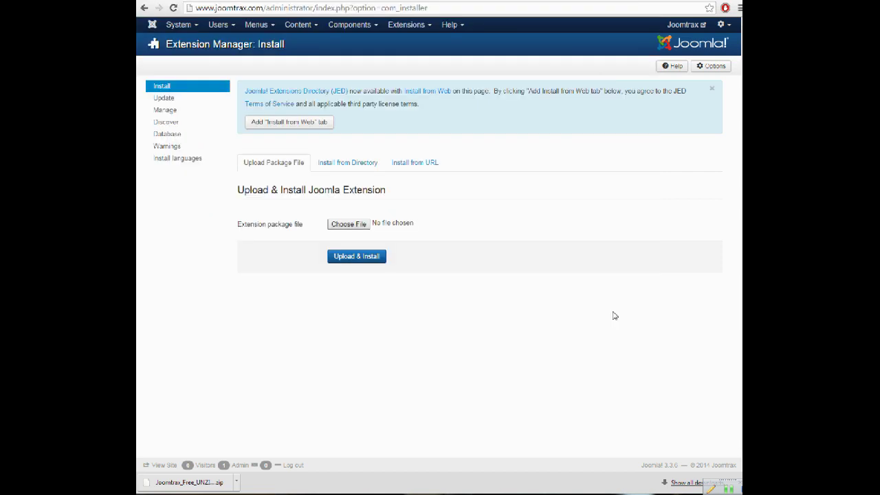
- Open the Module Manager and examine the first page of the site module list
left_click(404, 27)
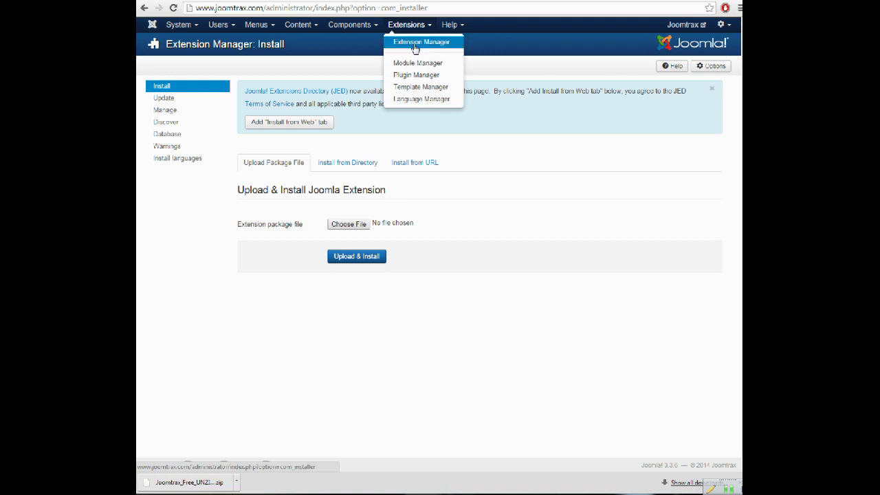
left_click(413, 43)
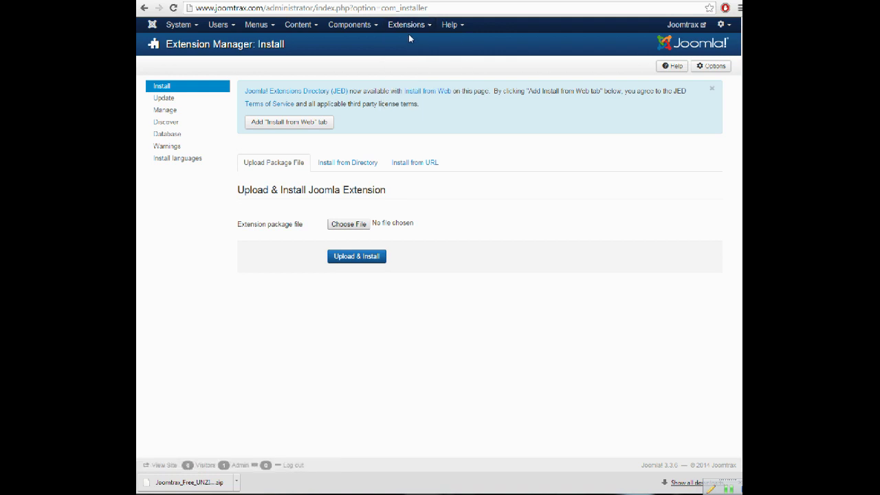
left_click(409, 27)
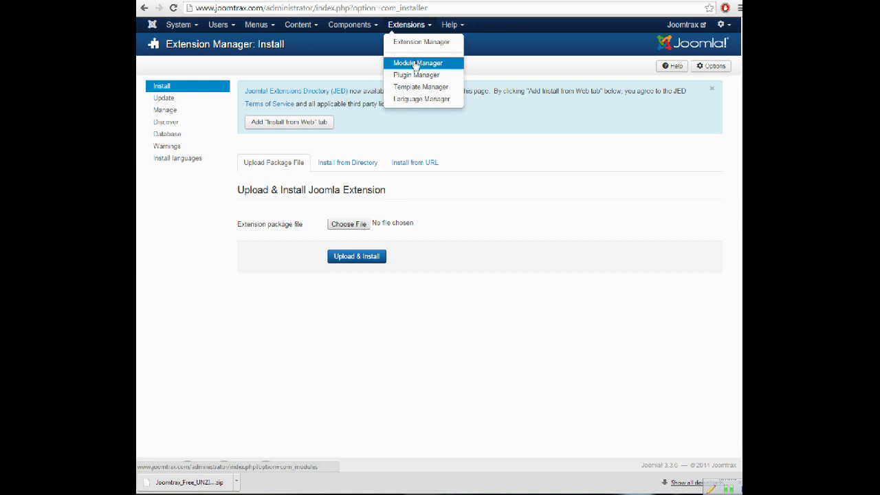
left_click(416, 66)
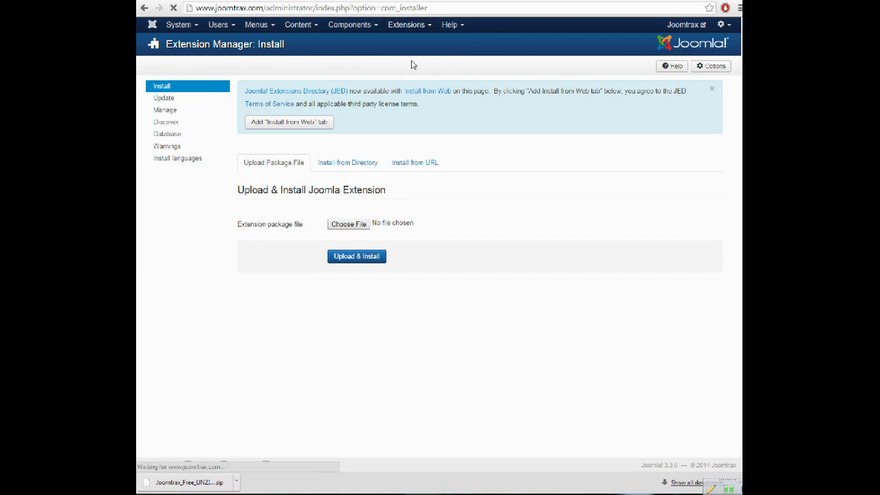
scroll(372, 191, "down", 5)
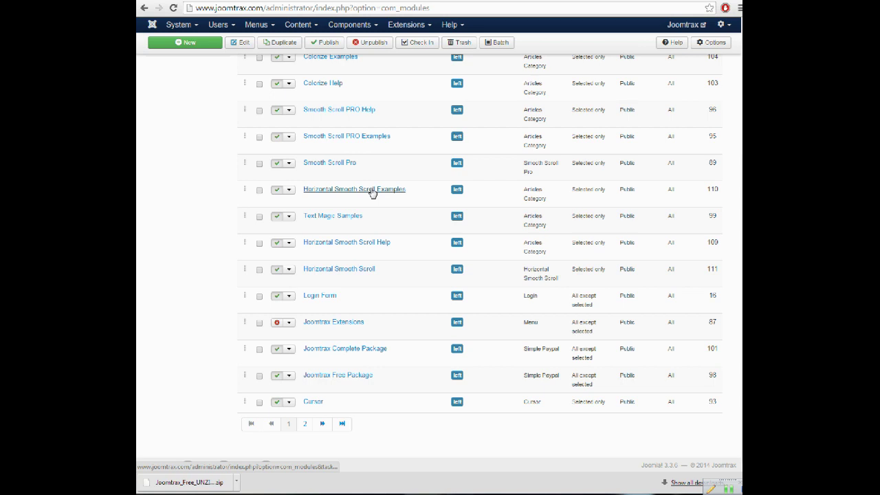
scroll(387, 191, "up", 2)
scroll(455, 193, "up", 3)
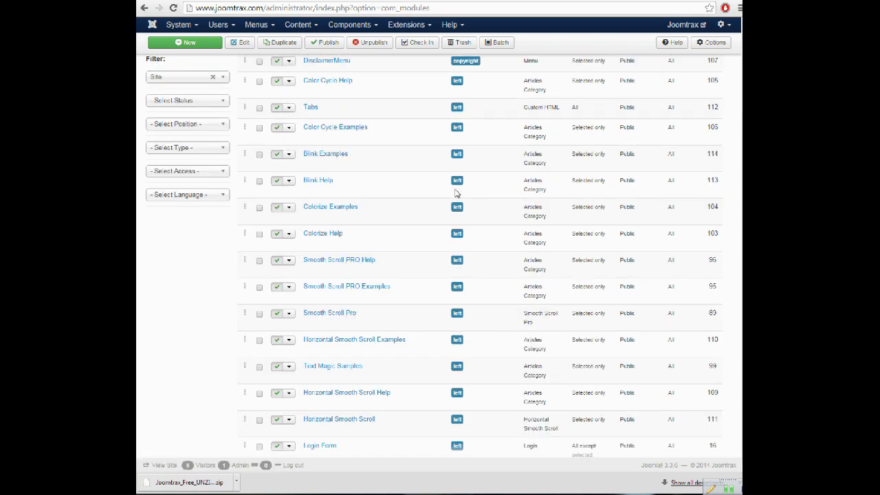
scroll(456, 193, "up", 2)
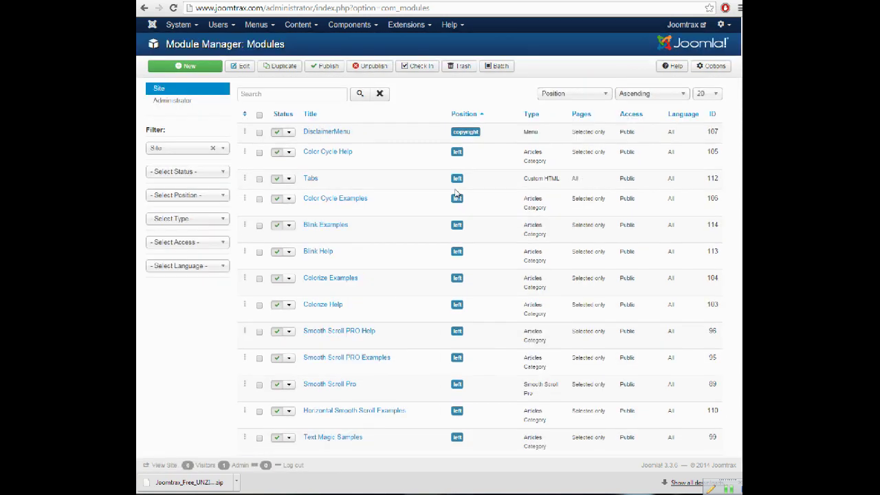
scroll(455, 193, "down", 6)
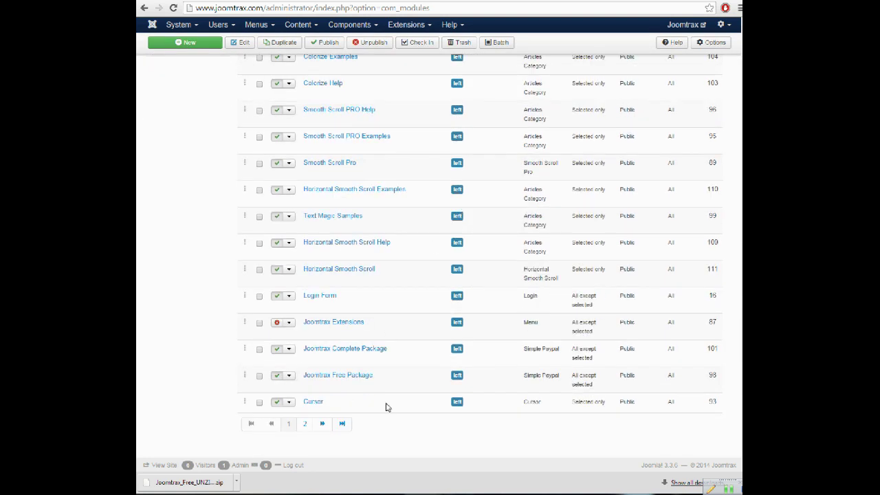
- Check the Donate box on the public download page and open the Donate module from the module list's second page
left_click(305, 424)
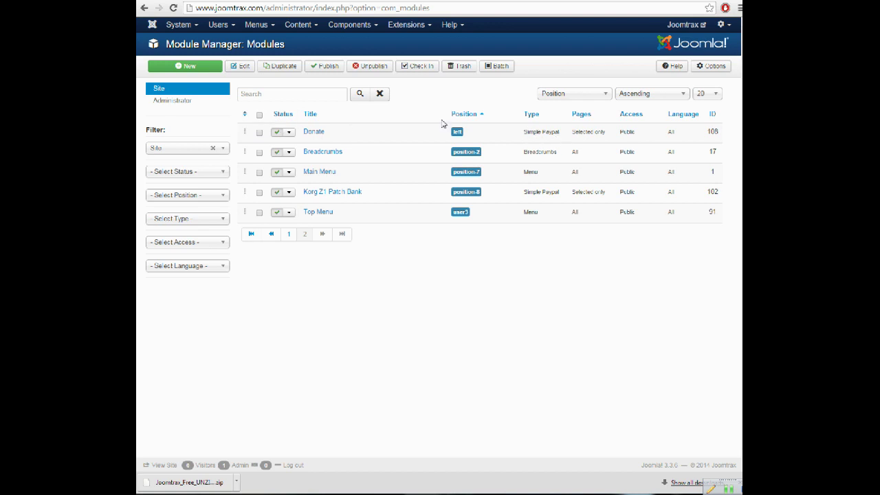
key("alt+Left")
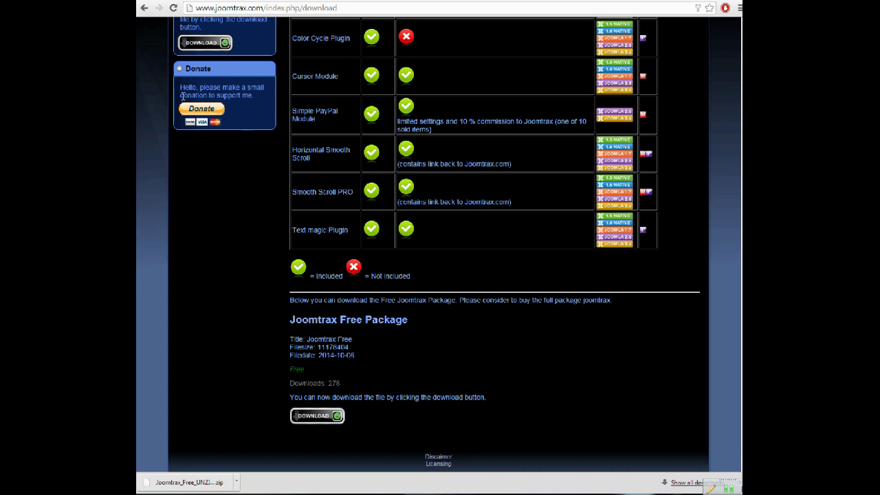
left_click(217, 112)
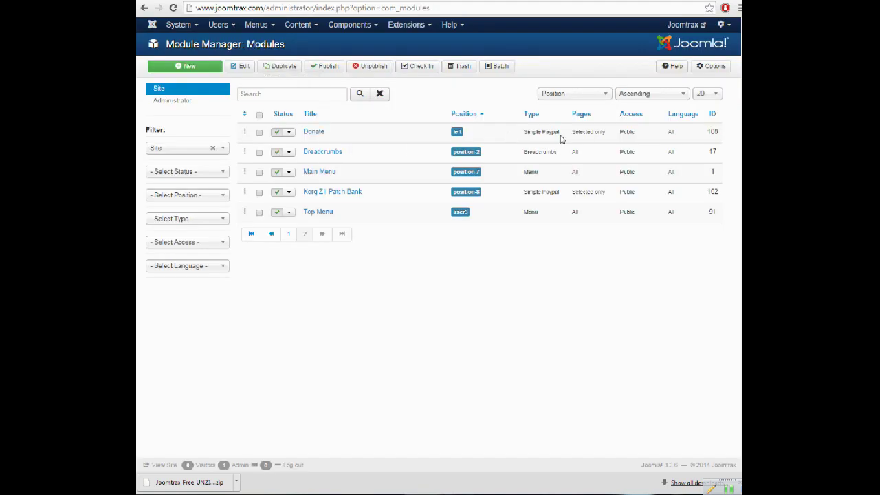
left_click(313, 133)
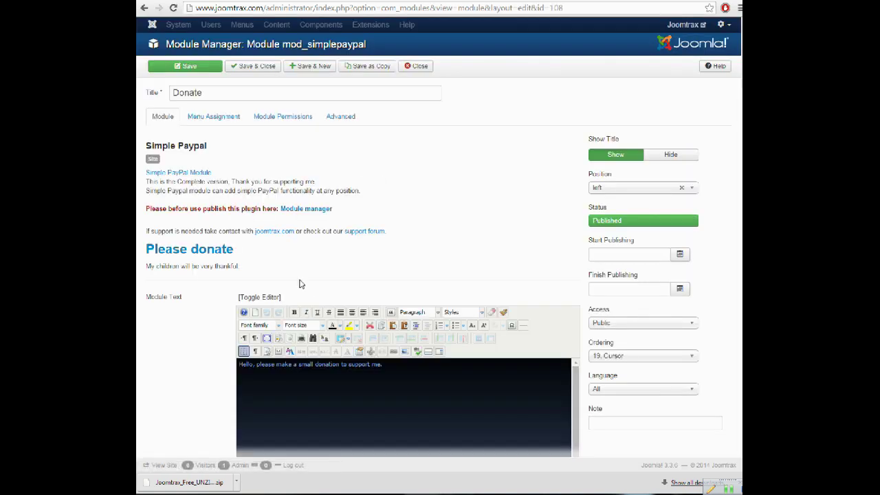
- Examine the Donate module's settings from the module text and before-purchase text through the payment type, file, product, price, currency and button options
scroll(191, 276, "down", 3)
scroll(184, 220, "down", 2)
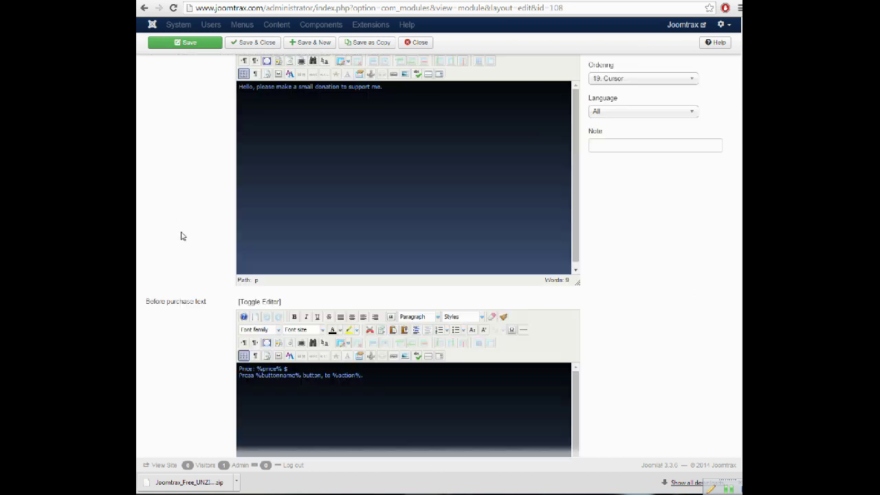
scroll(171, 239, "down", 2)
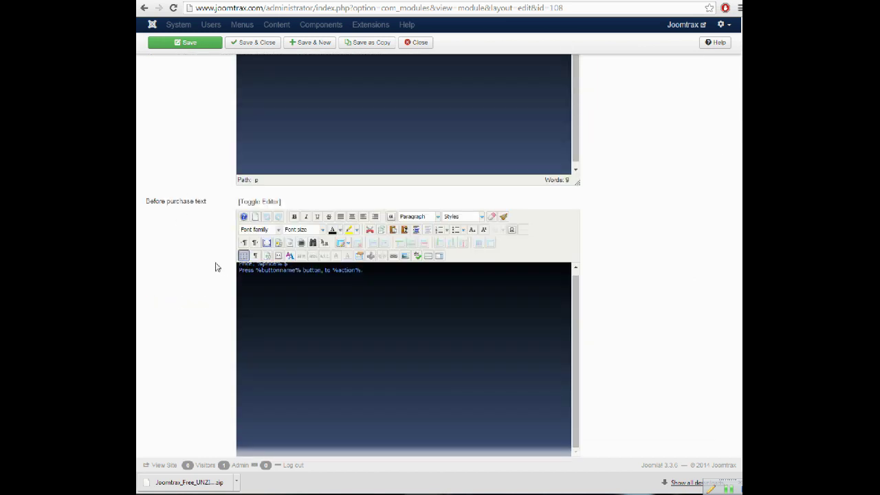
scroll(220, 275, "up", 1)
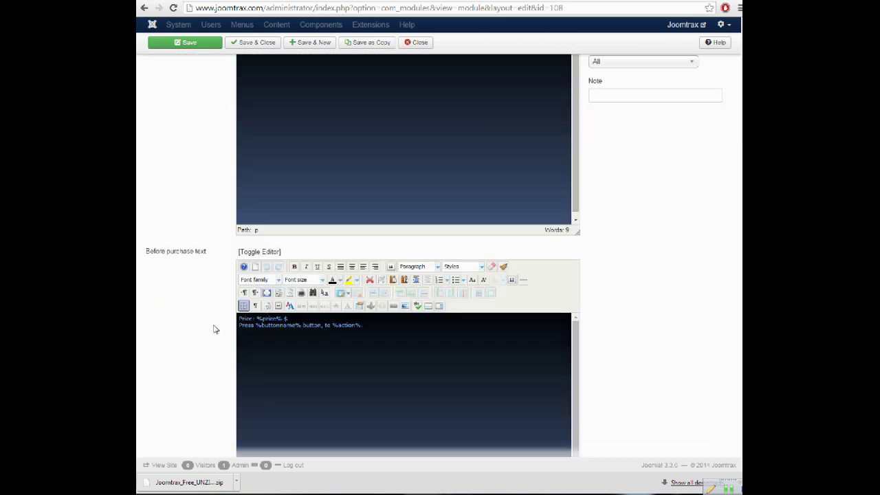
scroll(214, 329, "down", 3)
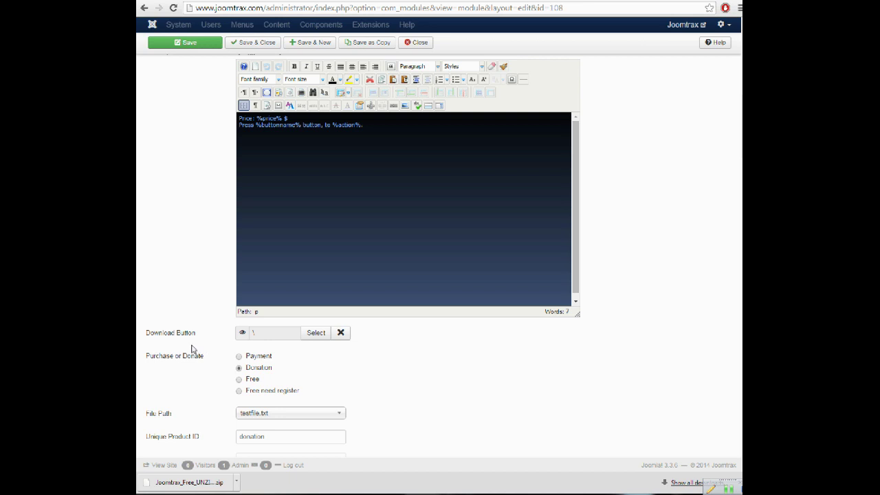
scroll(192, 348, "down", 2)
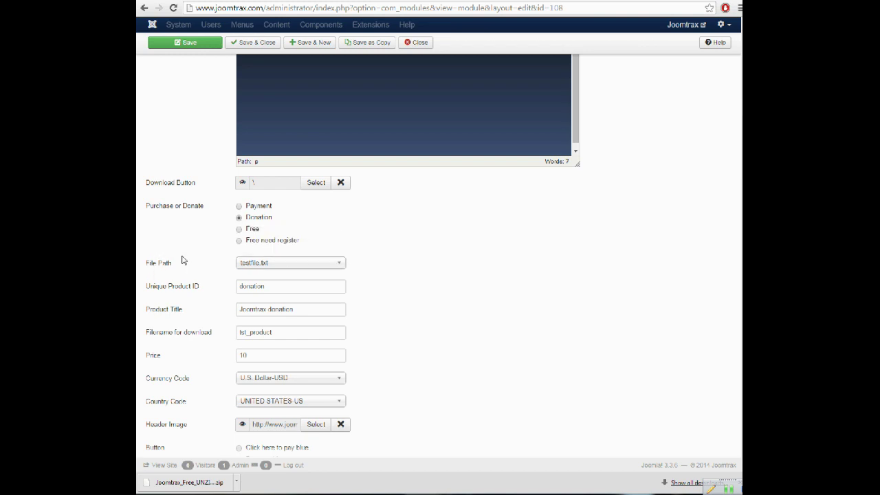
mouse_move(165, 268)
scroll(217, 260, "down", 3)
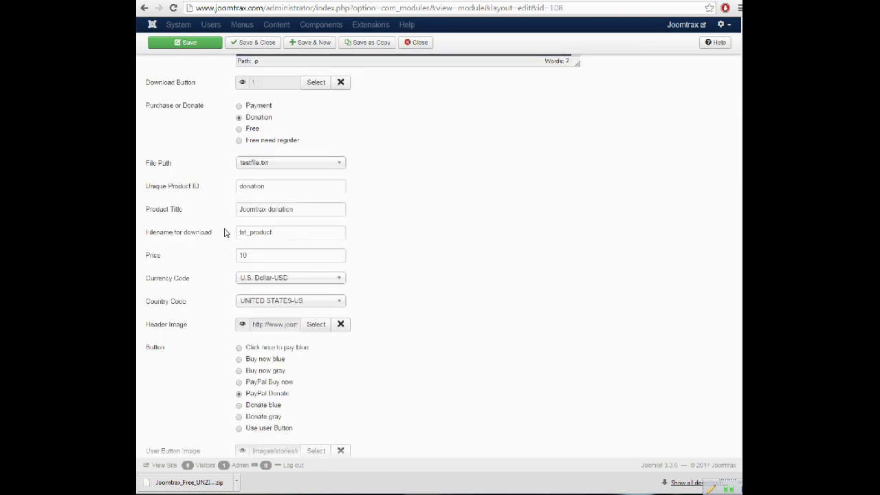